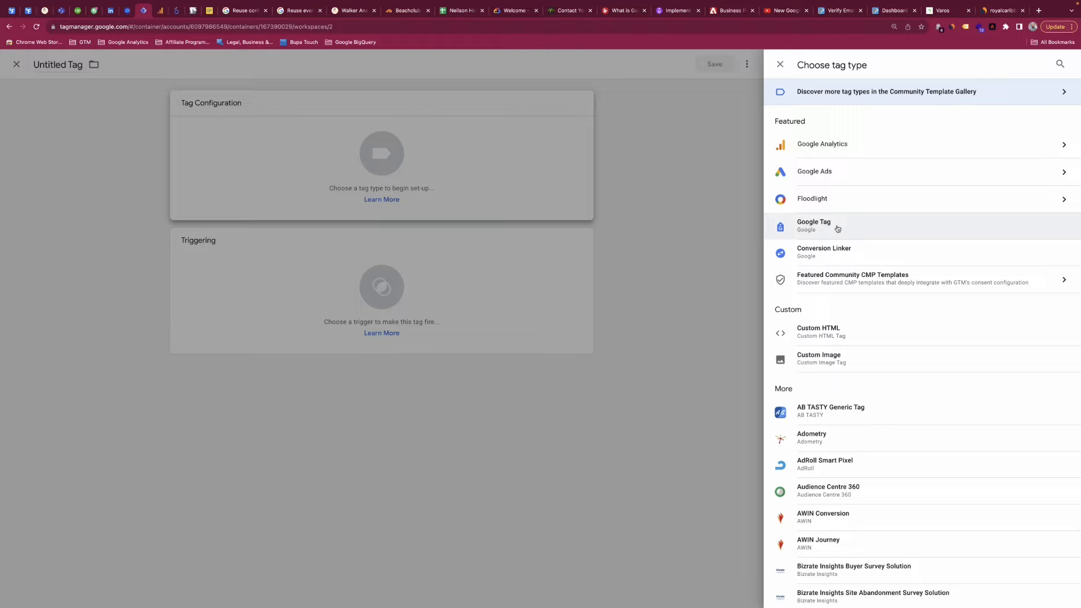
Set the new tag's type to Google Tag from the Google Analytics tag types.
click(859, 144)
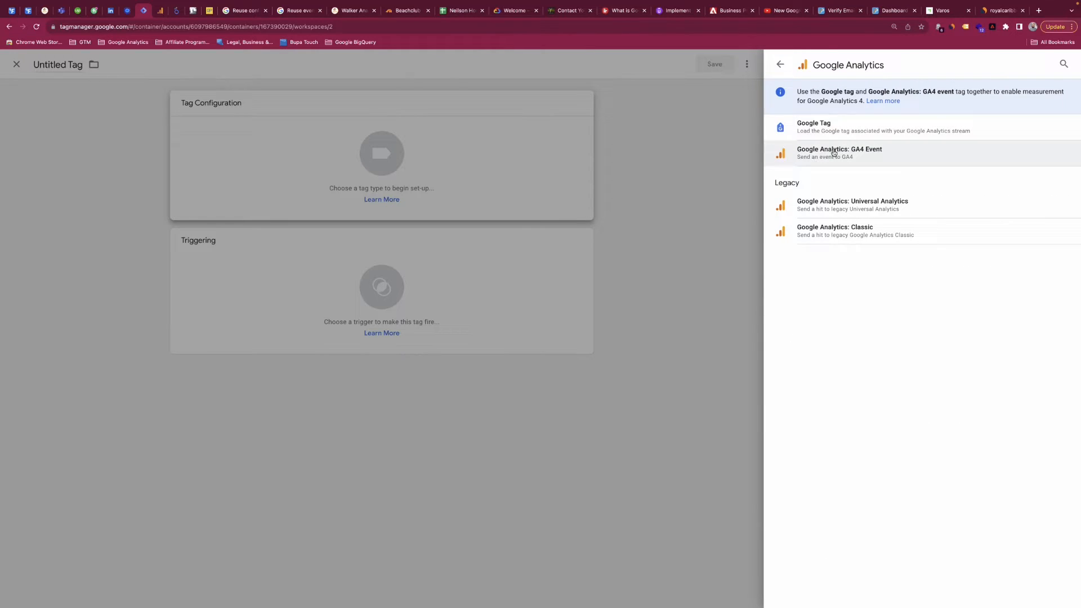
scroll(860, 126, down, 1)
click(860, 125)
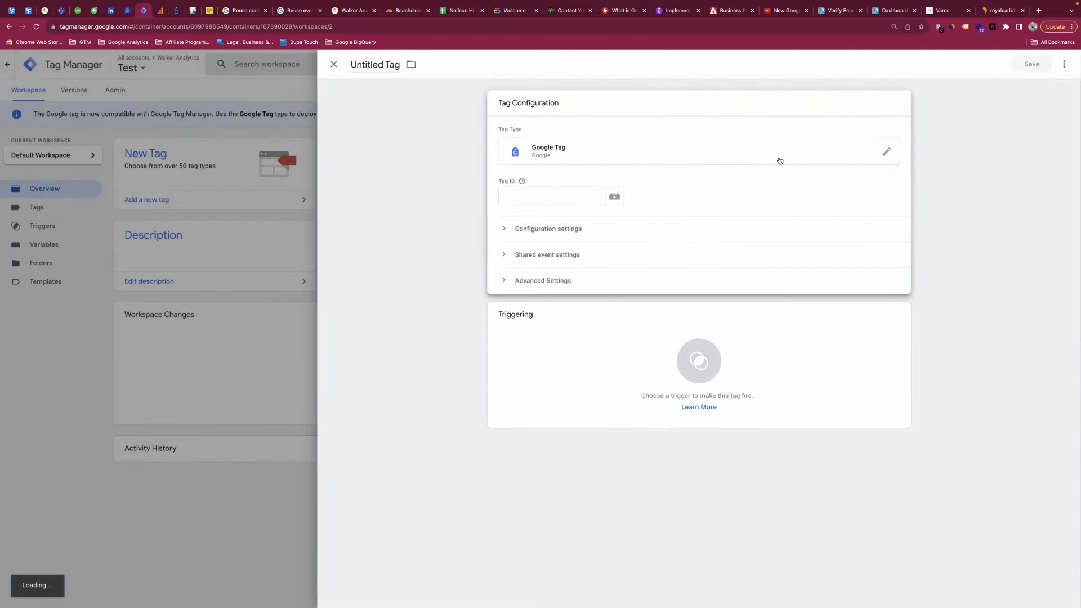
Copy the measurement ID of the Walker Analytics web stream in Google Analytics and enter it as the tag ID in Tag Manager.
click(525, 193)
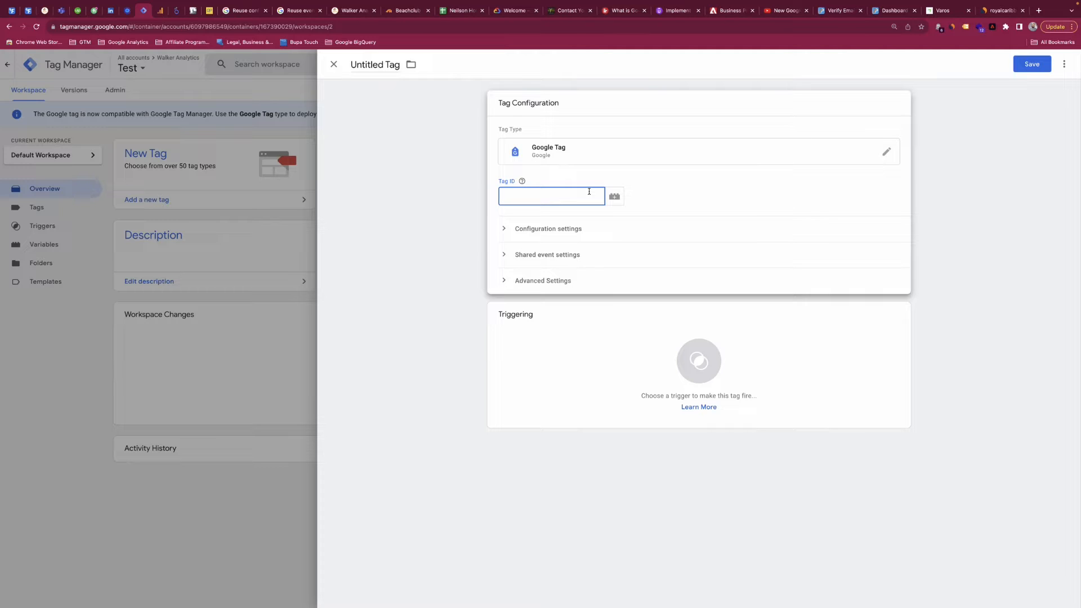
click(161, 10)
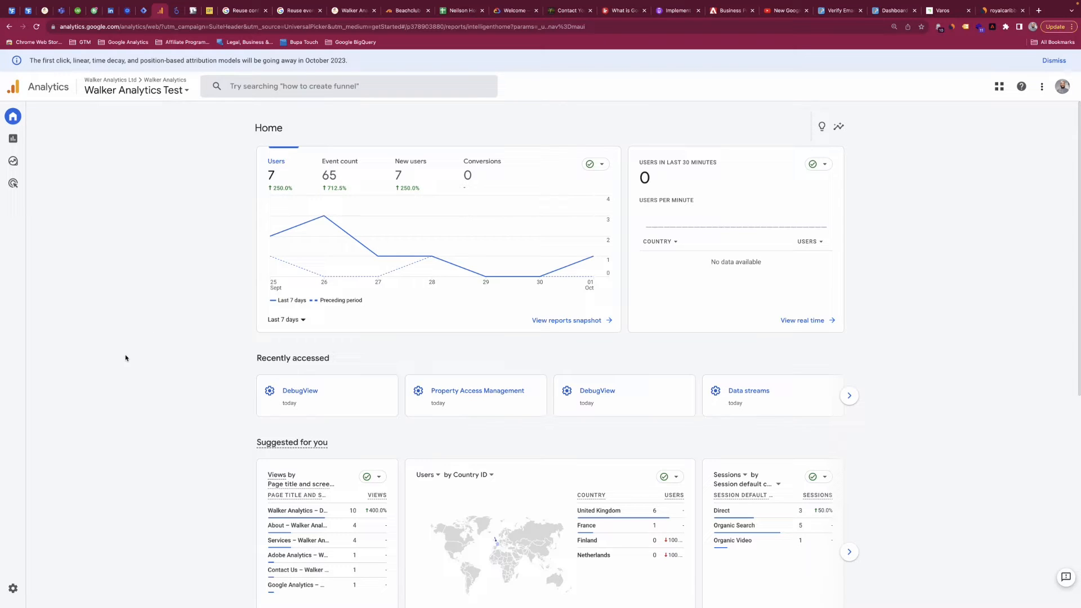
click(18, 590)
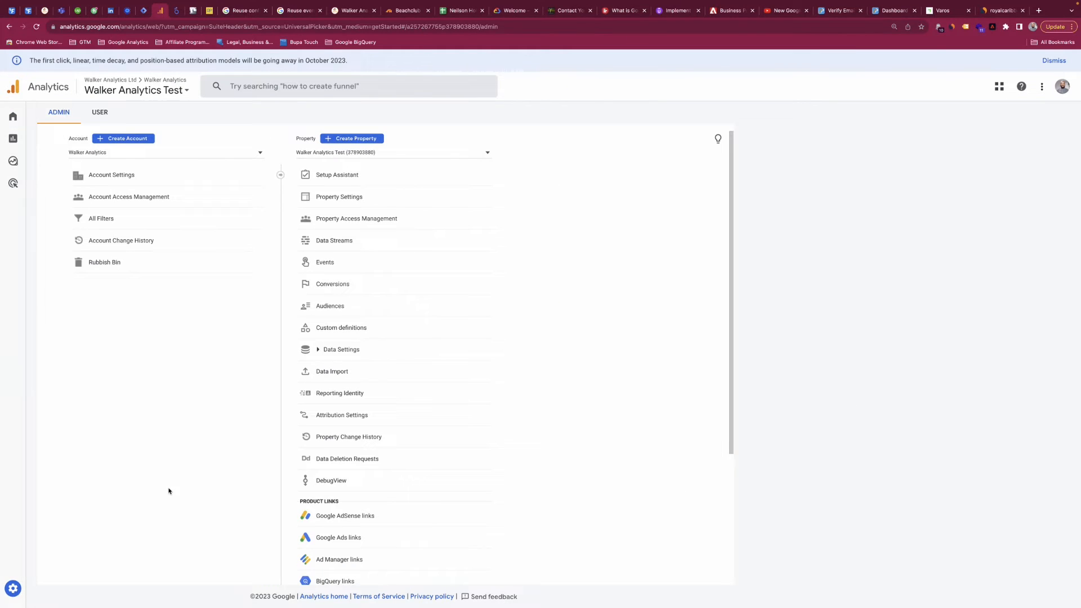
click(416, 241)
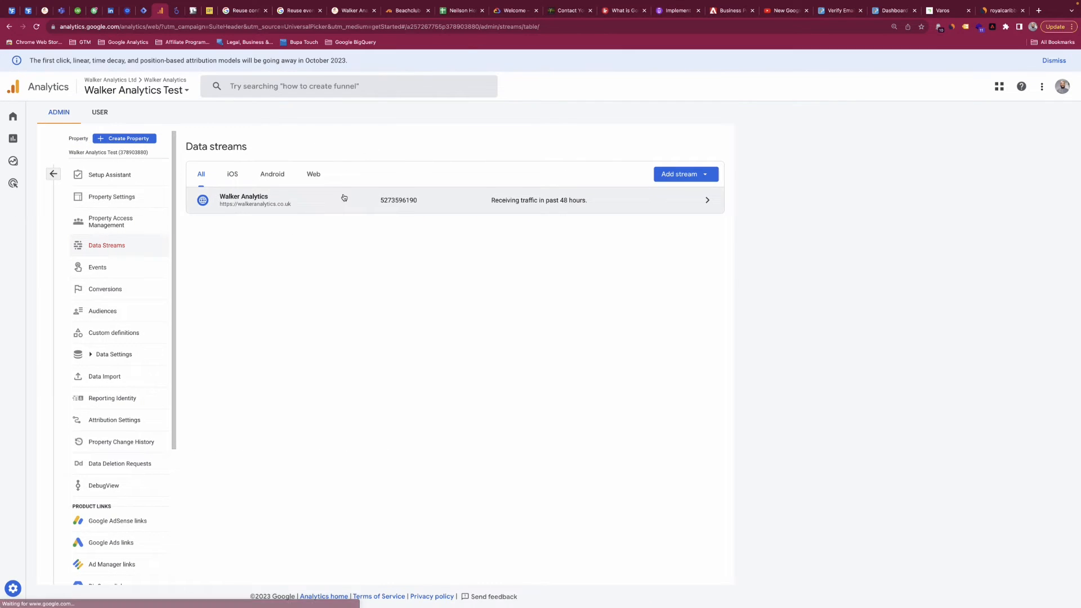
click(344, 198)
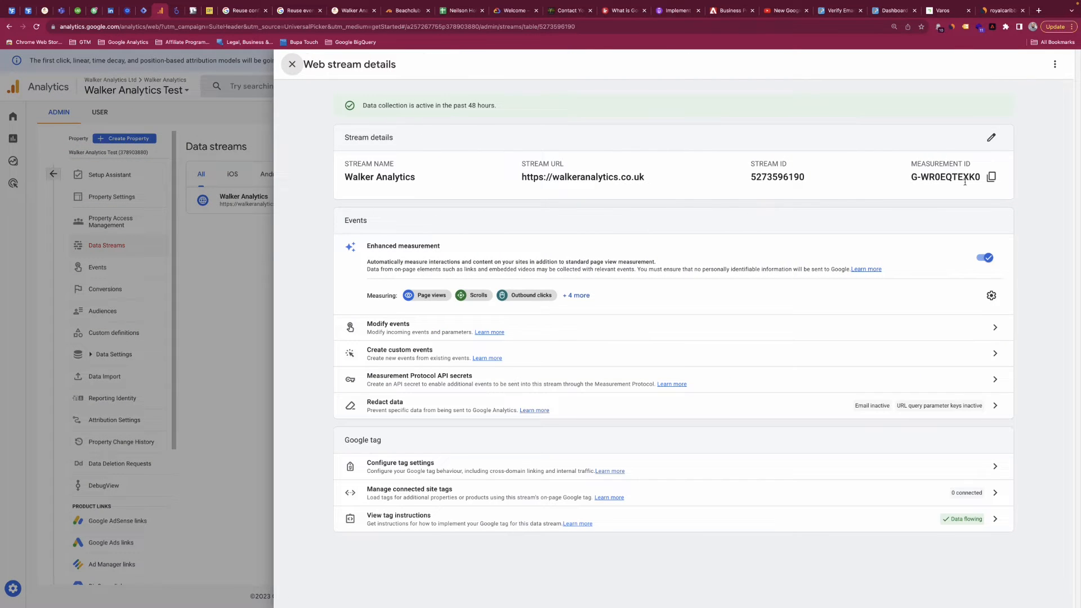
click(992, 177)
click(145, 10)
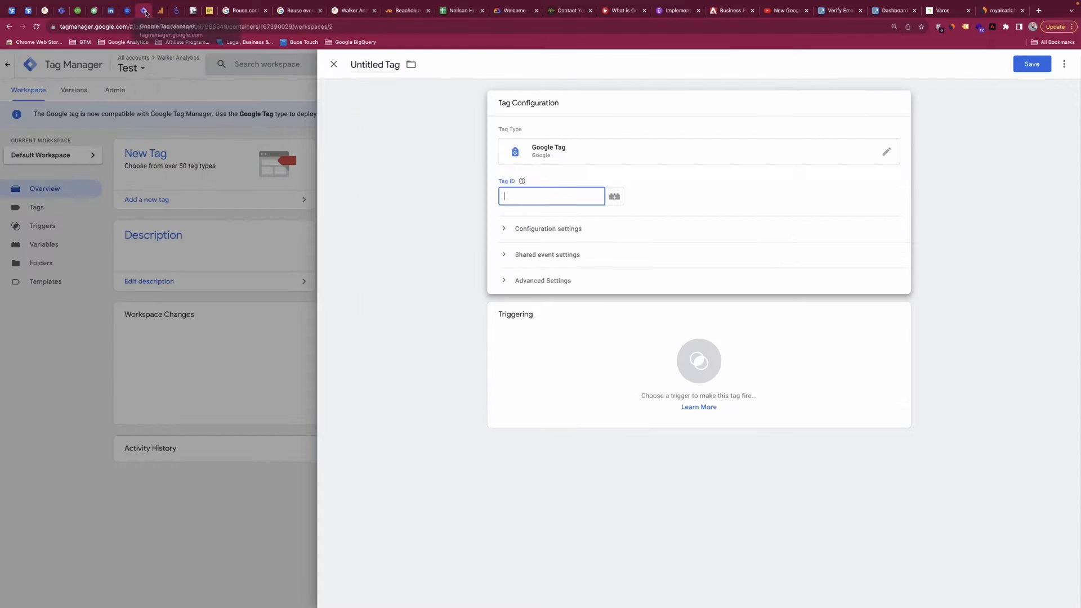
key(super+v)
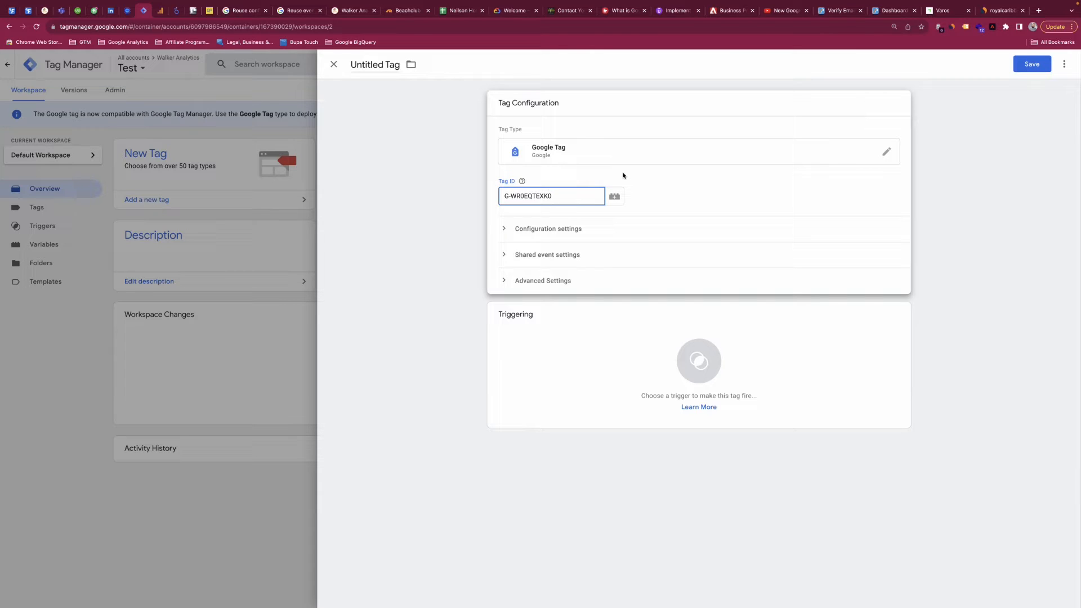
Expand the tag's configuration settings and shared event settings, and view the choices for the configuration settings variable.
click(578, 228)
click(546, 349)
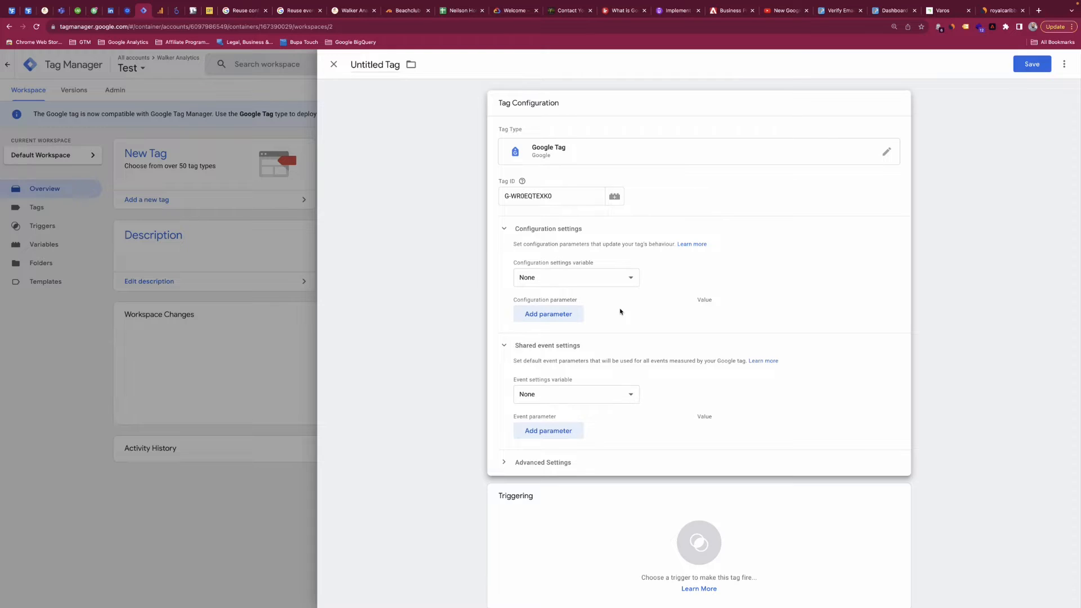
scroll(585, 281, down, 1)
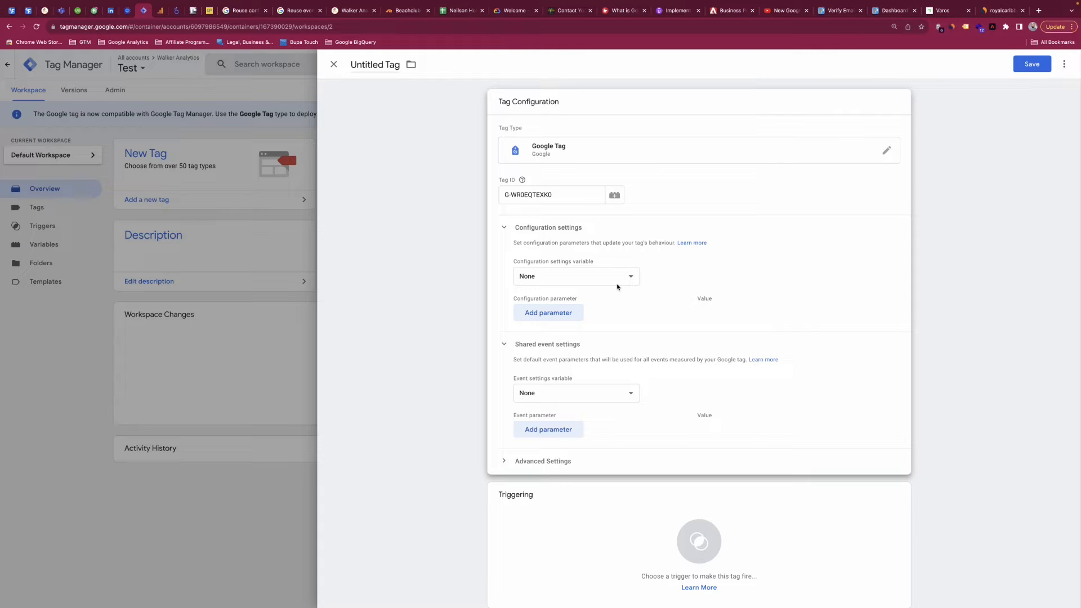
click(613, 282)
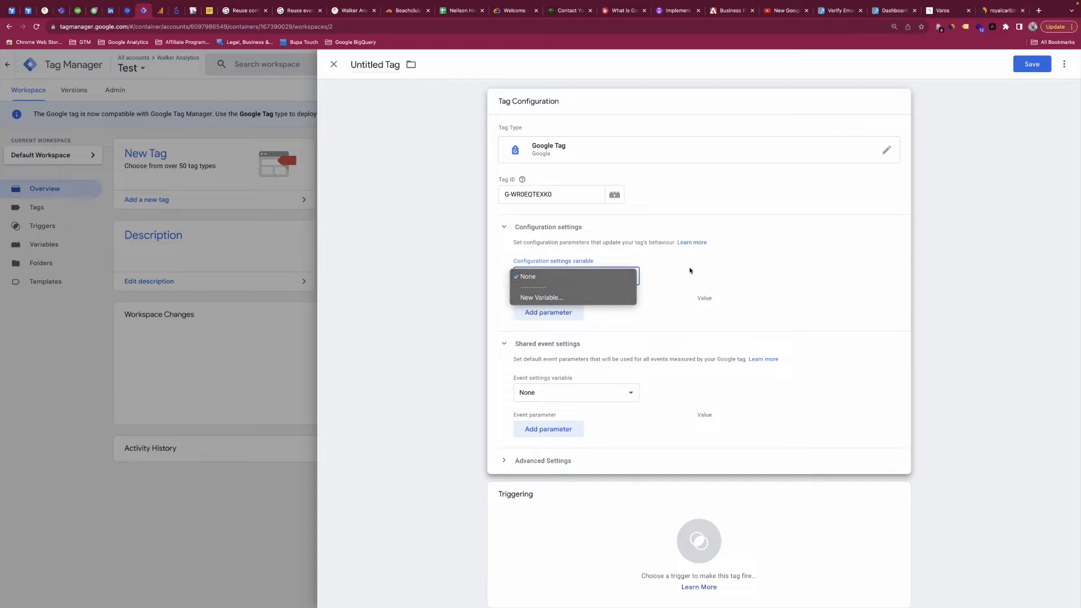
Add three blank configuration parameter rows directly to the Google tag and remove them again.
click(555, 316)
click(555, 316)
click(554, 342)
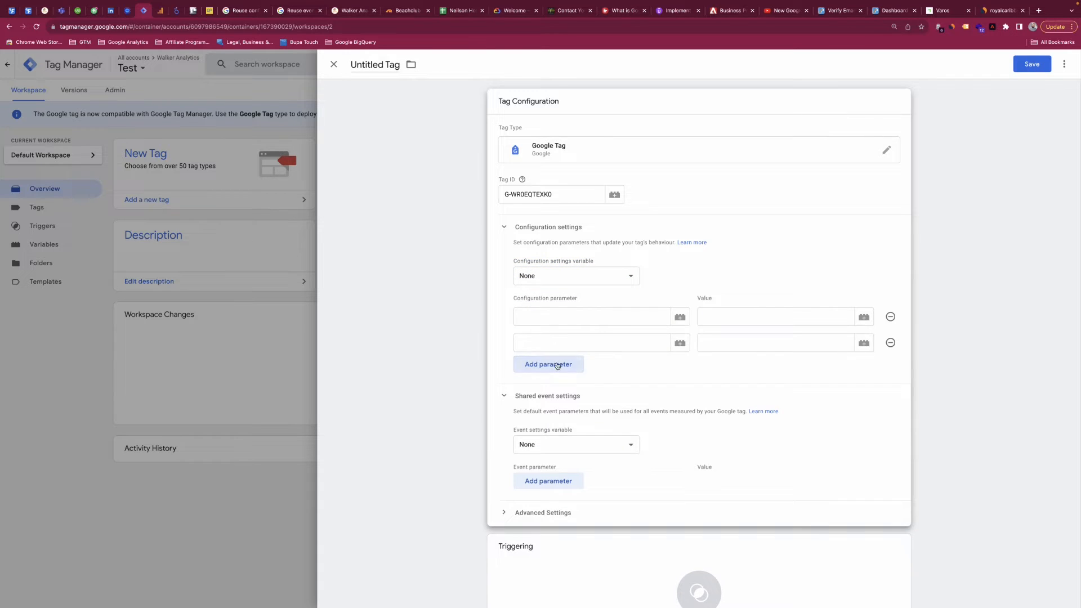
click(557, 365)
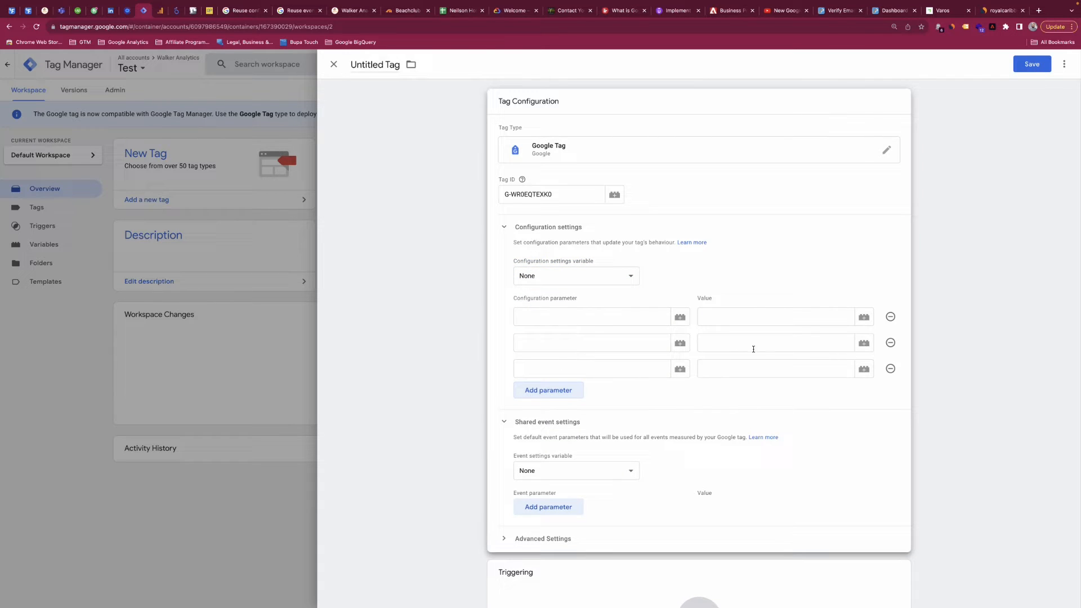
click(890, 317)
click(890, 317)
click(890, 318)
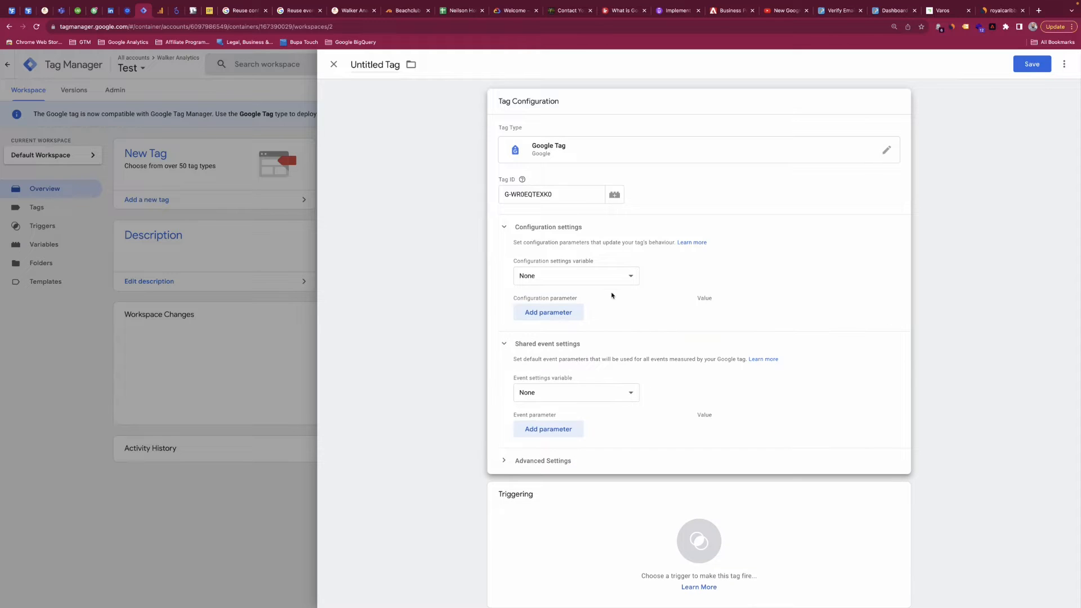
Start a new configuration settings variable for the tag and add three blank config parameter rows to it.
click(586, 279)
click(581, 296)
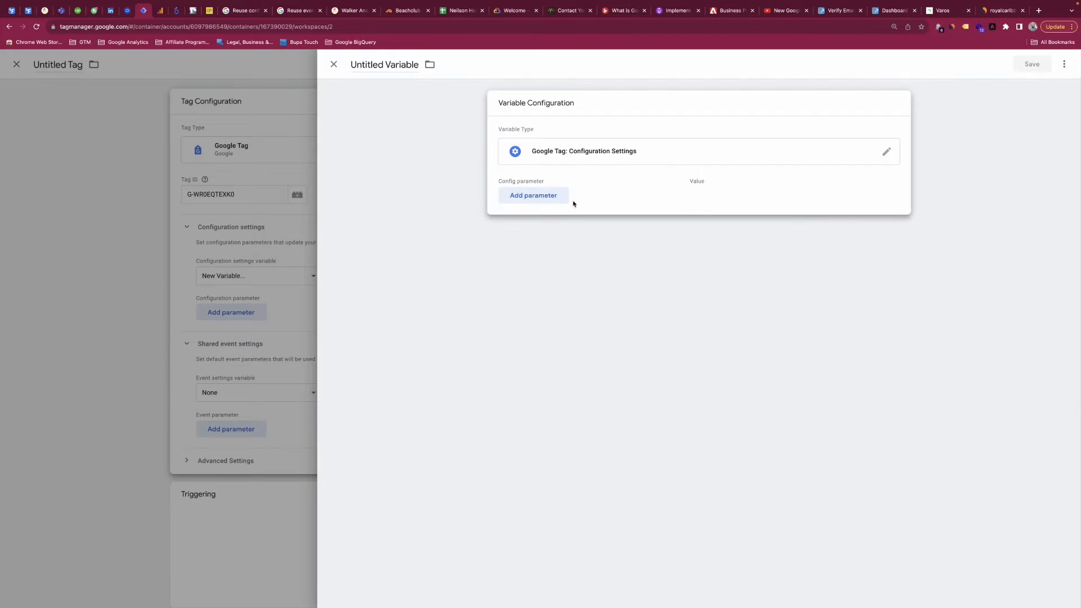
click(543, 197)
click(540, 221)
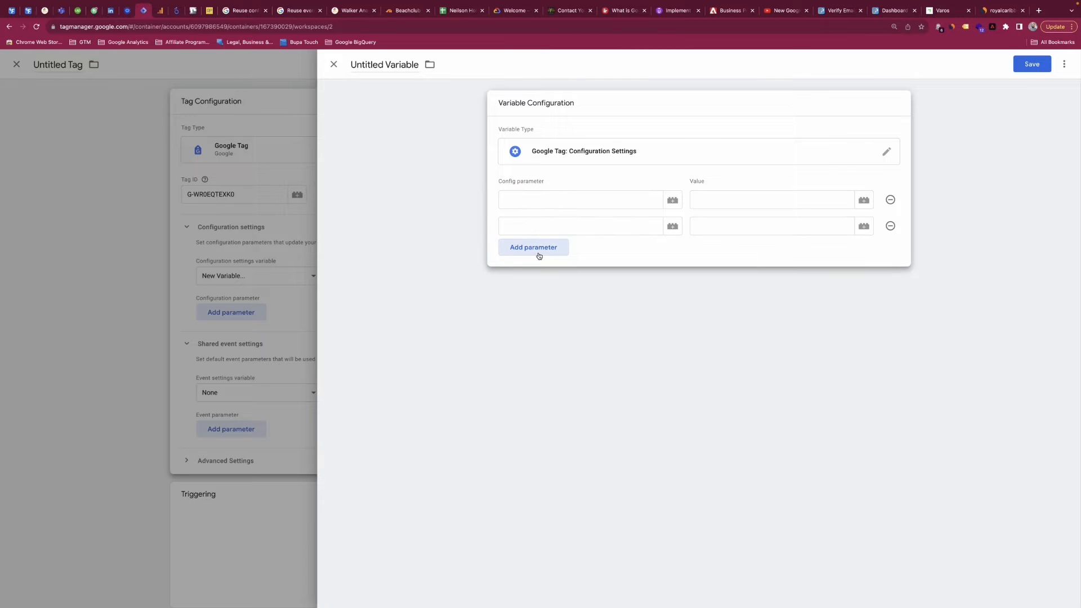
click(541, 246)
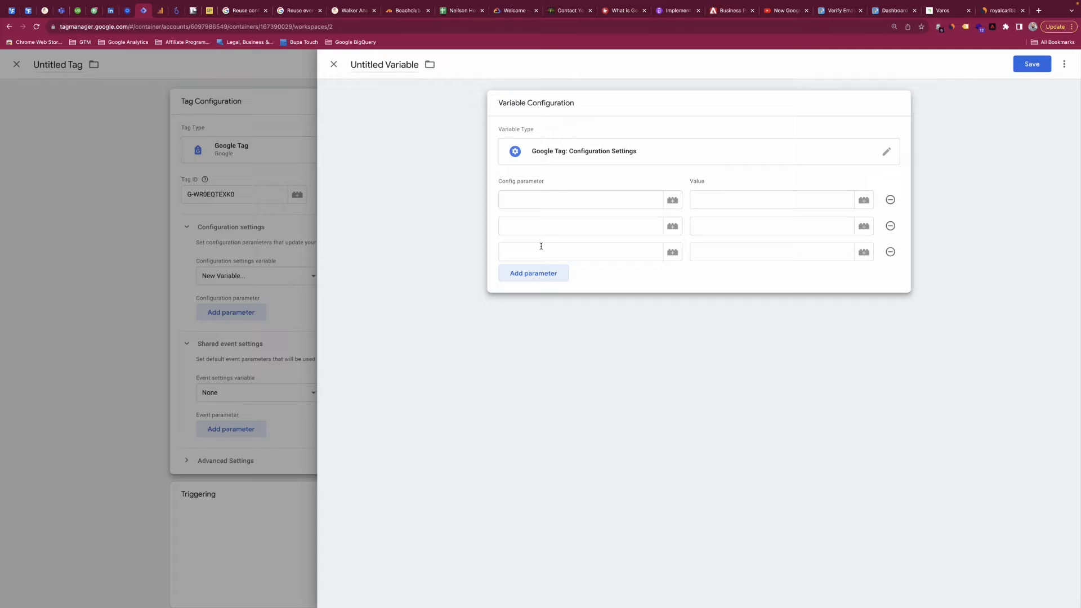
click(550, 200)
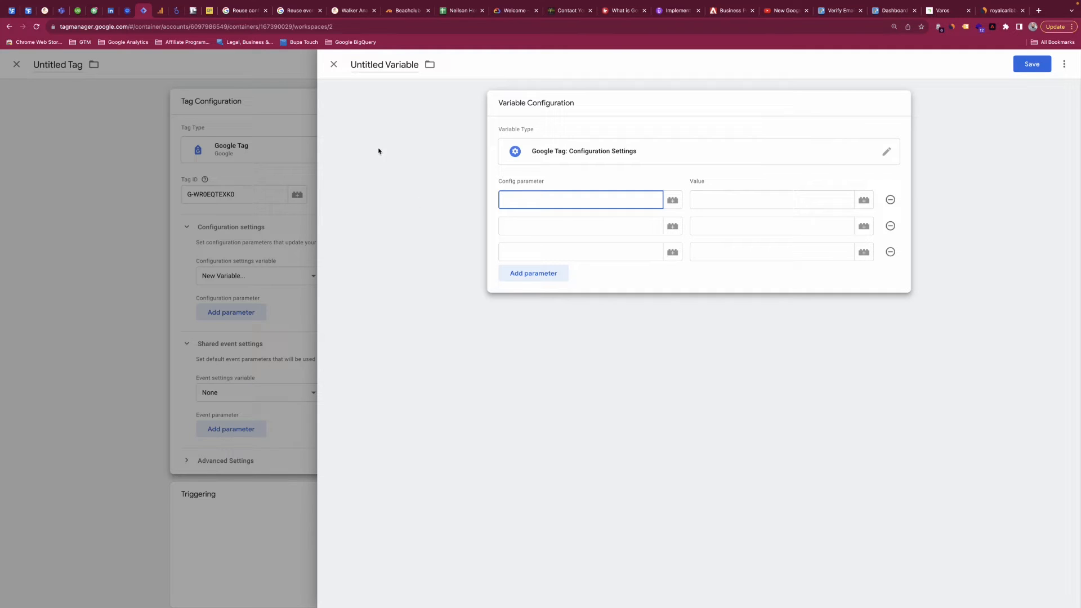
Examine the table of valid configuration settings parameters in Tag Manager Help, and return to the tag in Tag Manager.
click(244, 12)
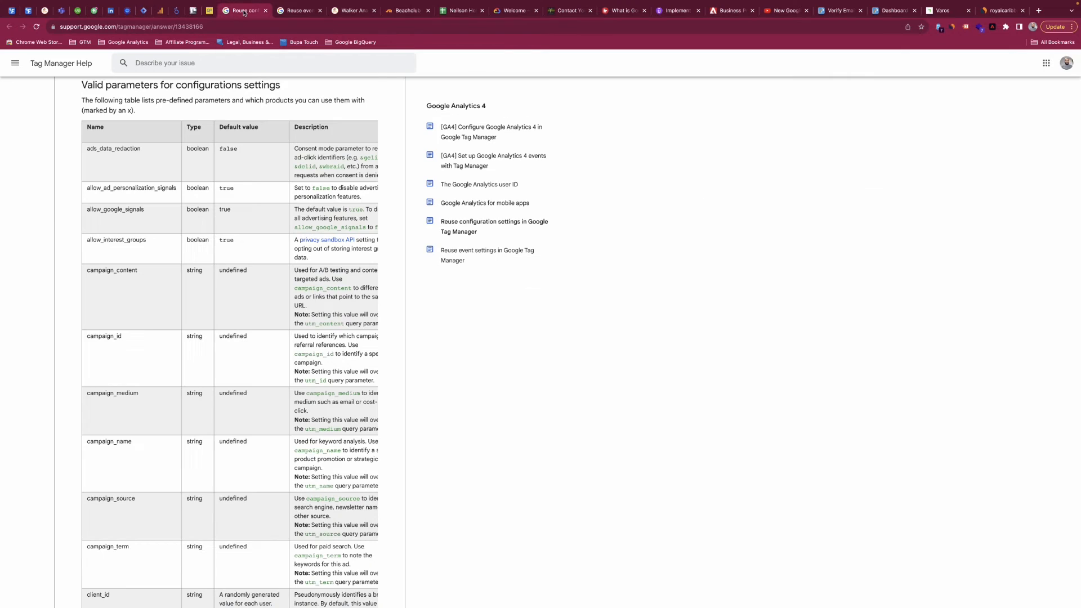
scroll(63, 151, up, 1)
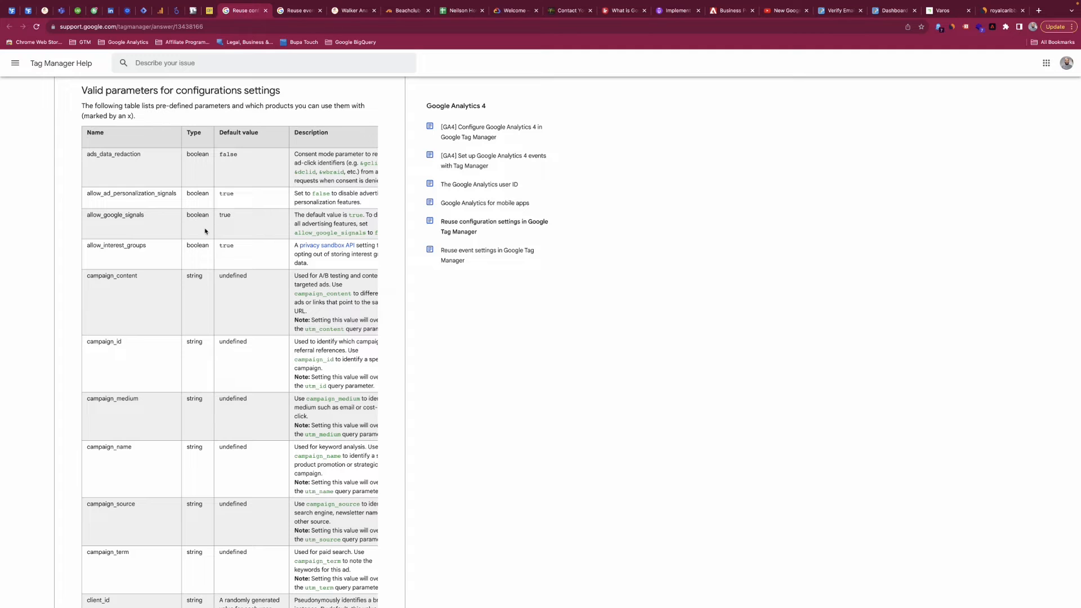
scroll(149, 290, right, 3)
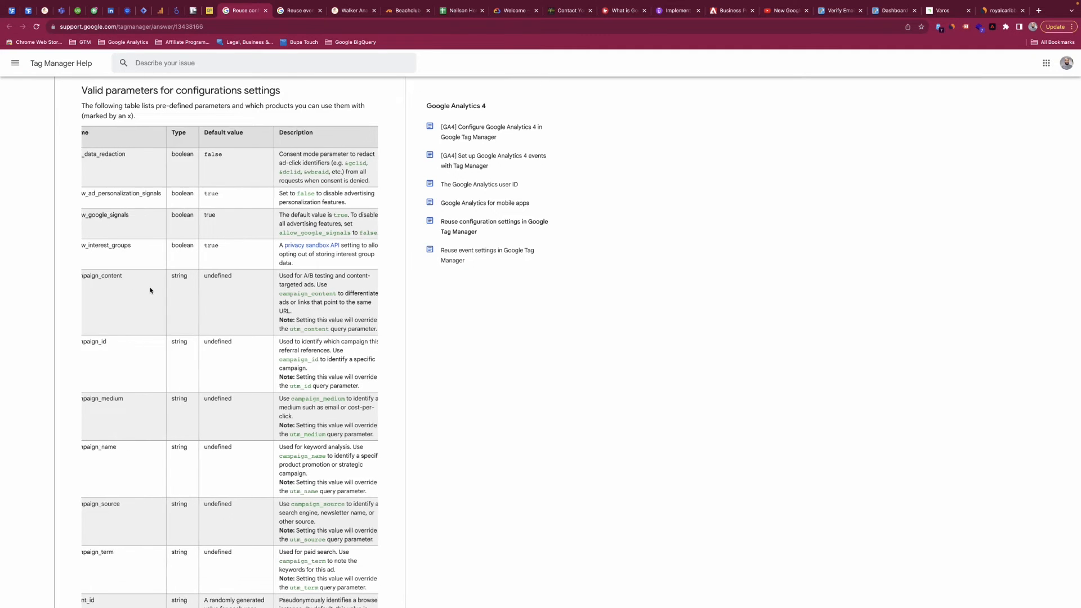
scroll(150, 290, left, 5)
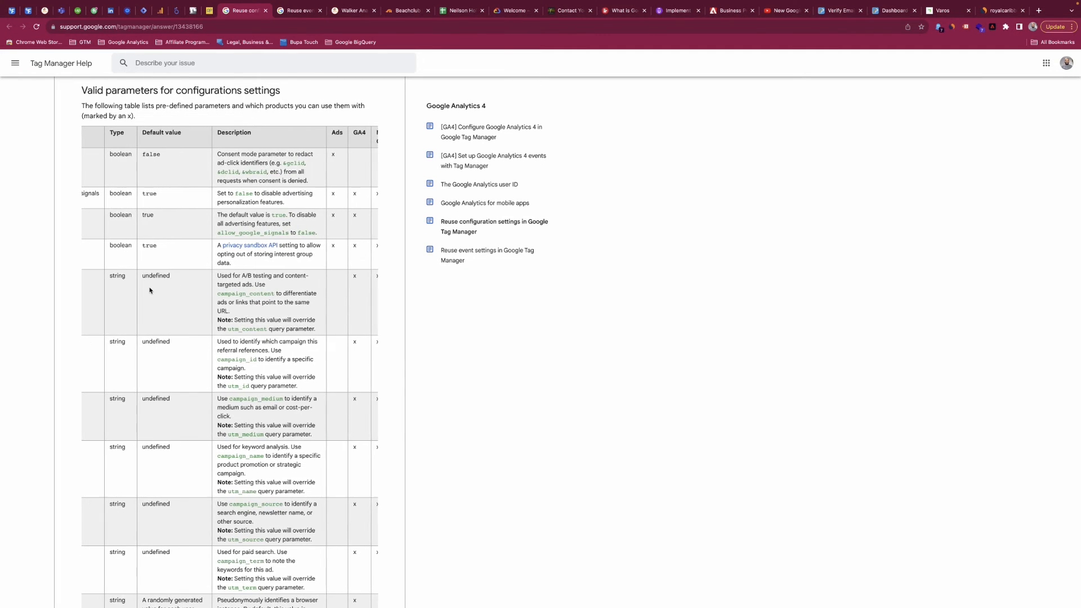
scroll(150, 290, down, 3)
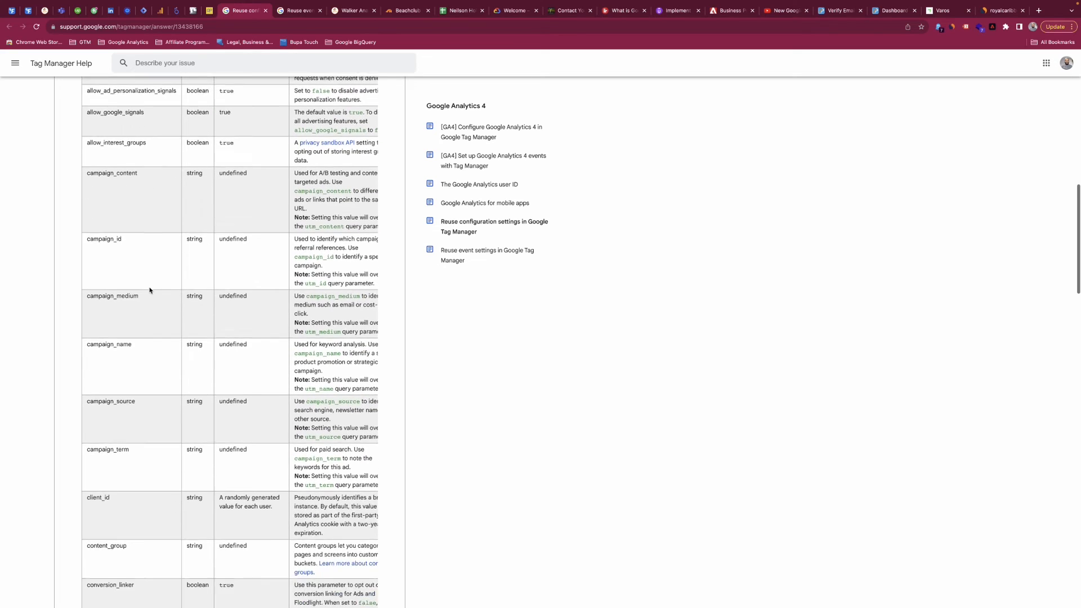
scroll(149, 290, up, 3)
scroll(150, 290, up, 2)
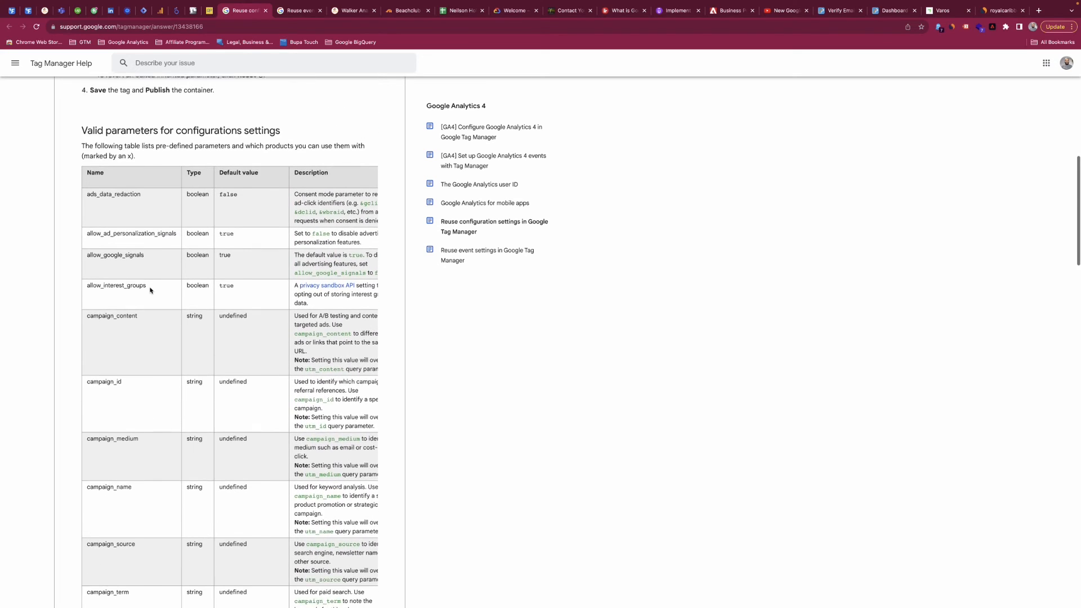
scroll(150, 290, down, 1)
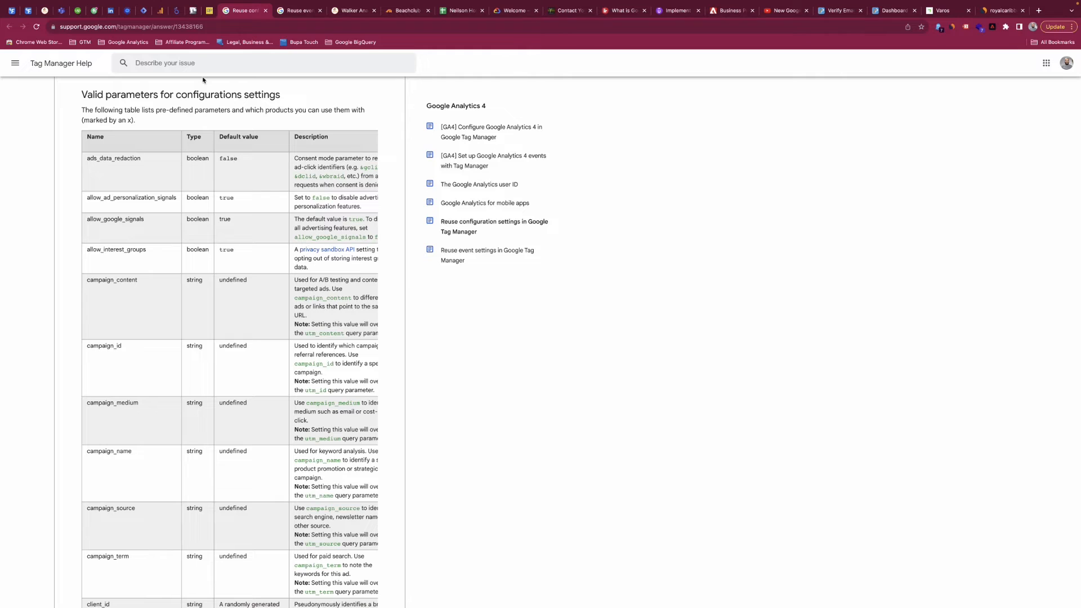
click(144, 11)
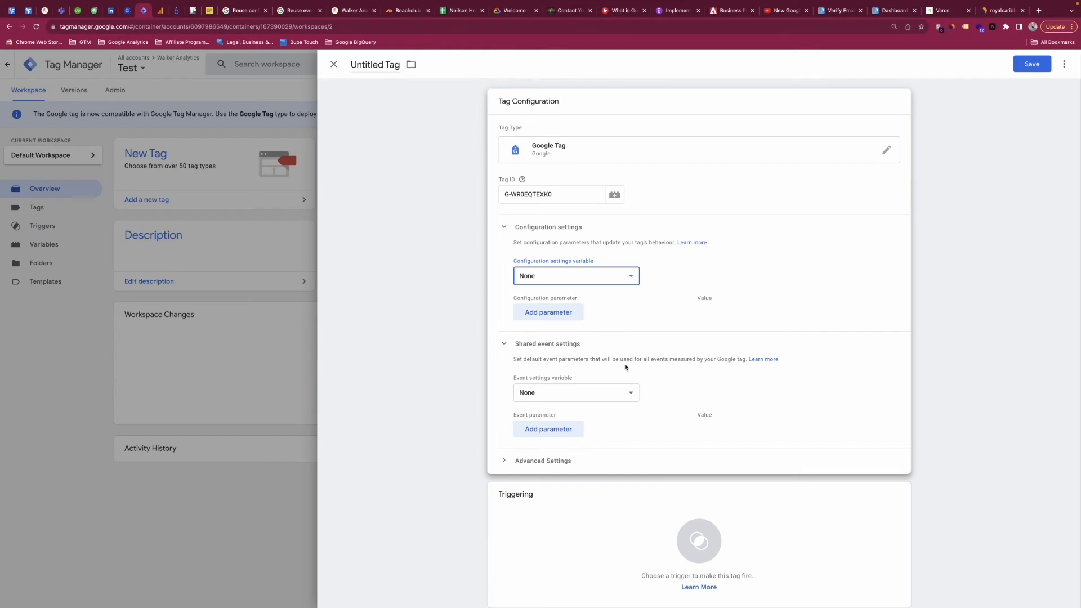
Start a new event settings variable under the shared event settings and add two blank event parameter rows to it.
click(581, 396)
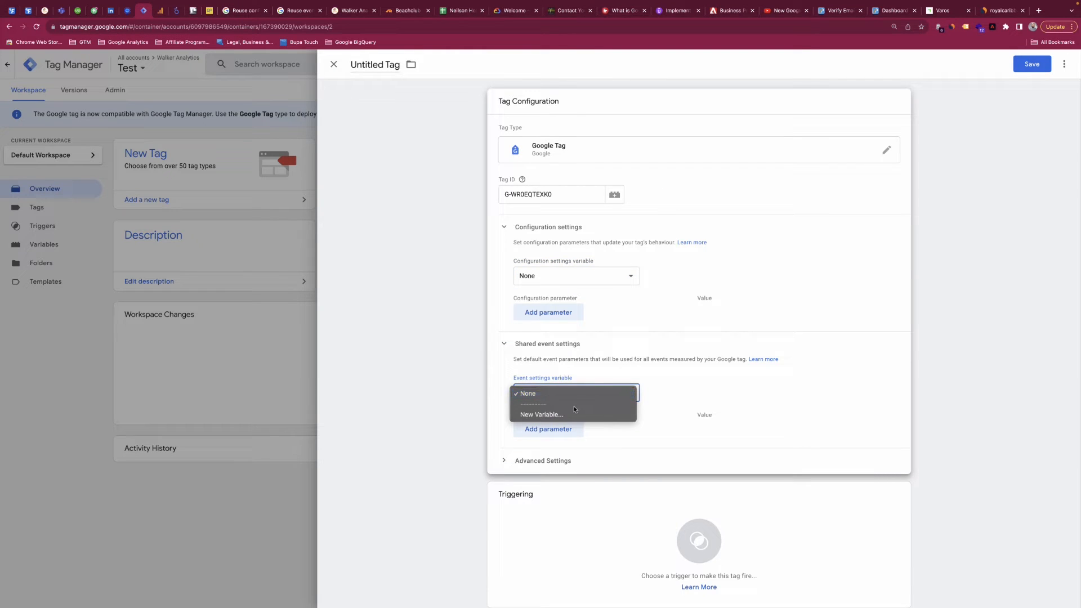
click(586, 394)
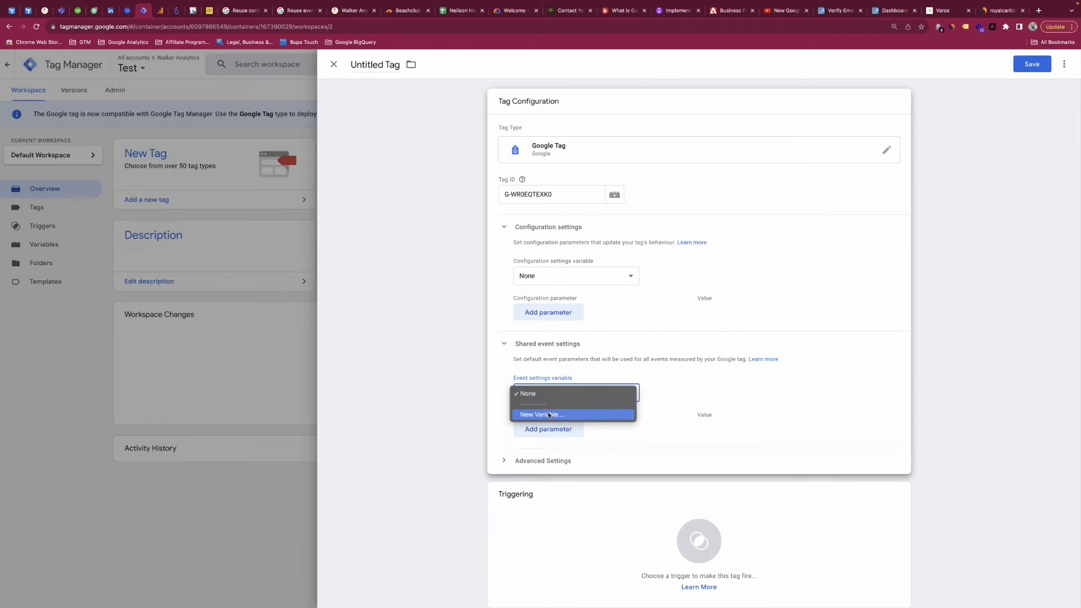
click(549, 414)
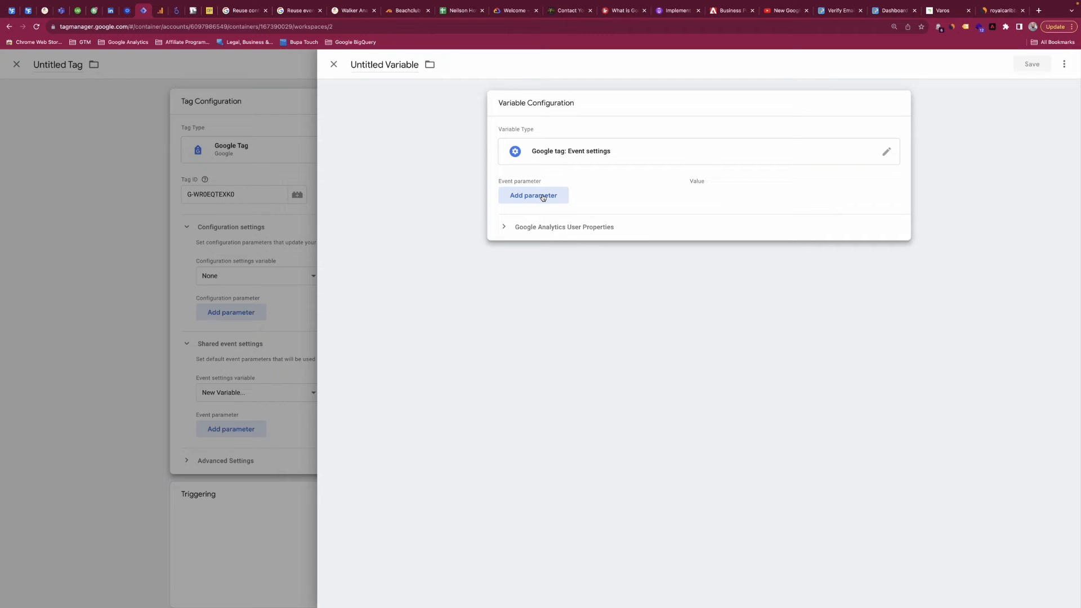
click(543, 197)
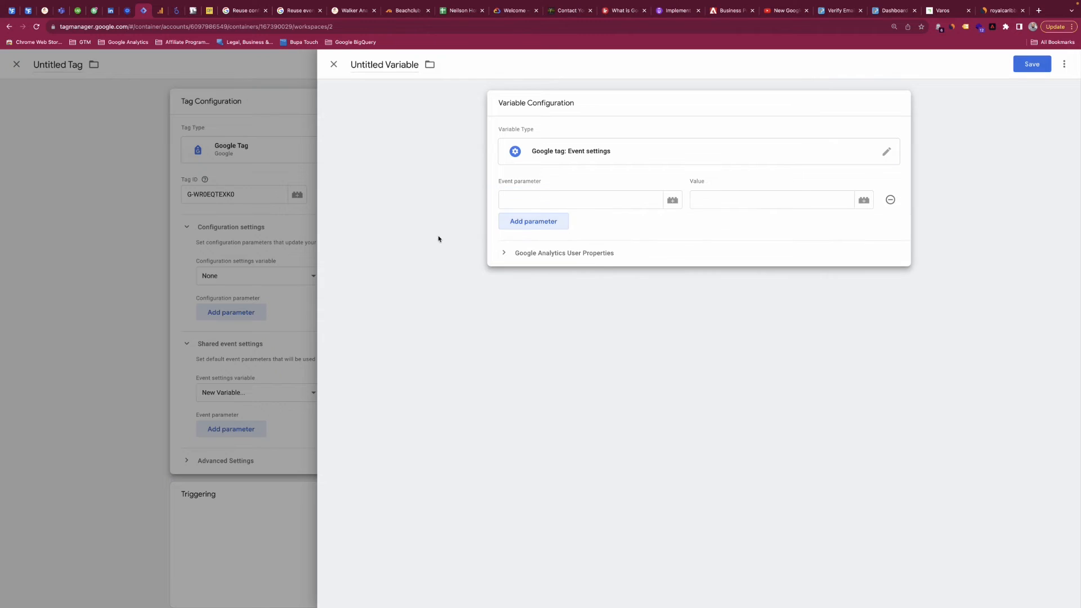
click(538, 225)
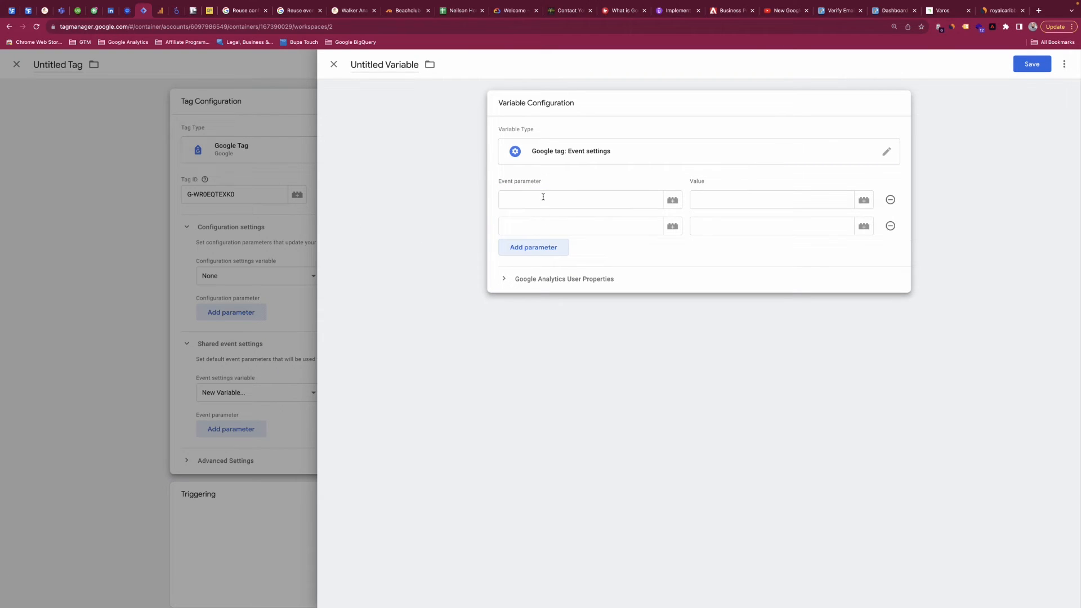
Discard the unsaved event settings variable and collapse the tag's configuration and shared event settings.
click(334, 64)
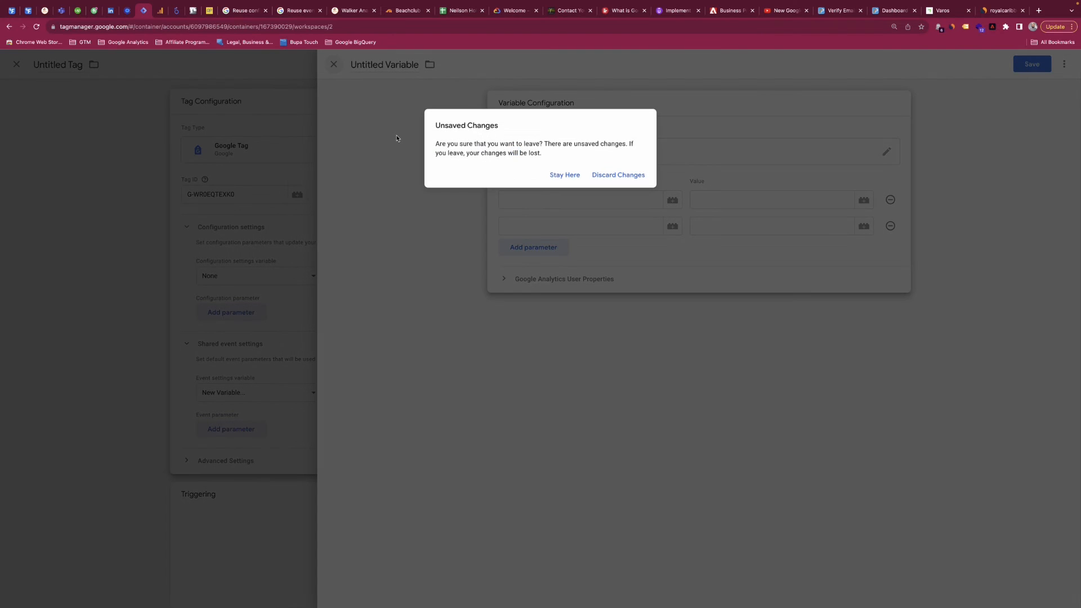
click(611, 175)
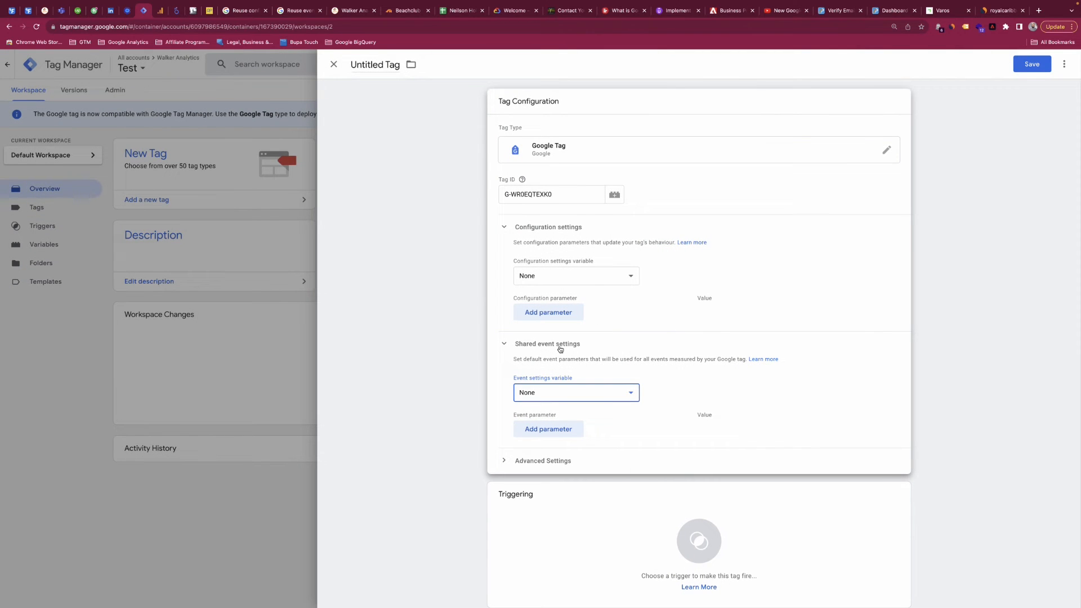
click(505, 344)
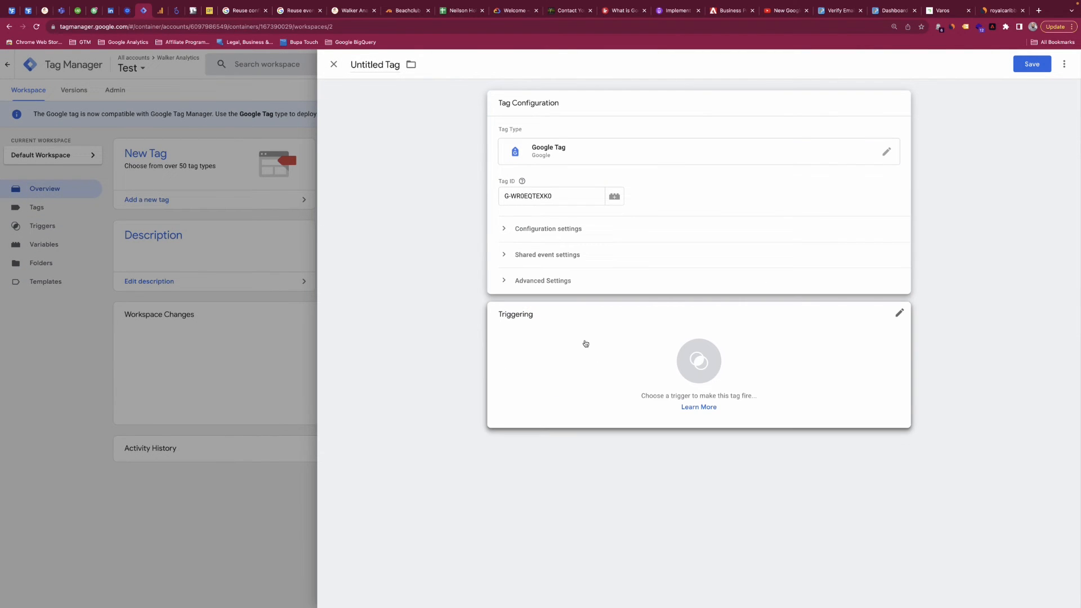
Set the tag to fire on the Initialization - All Pages trigger and save it as "GTAG - GA4 - G-WR0EQTEXK0".
click(585, 344)
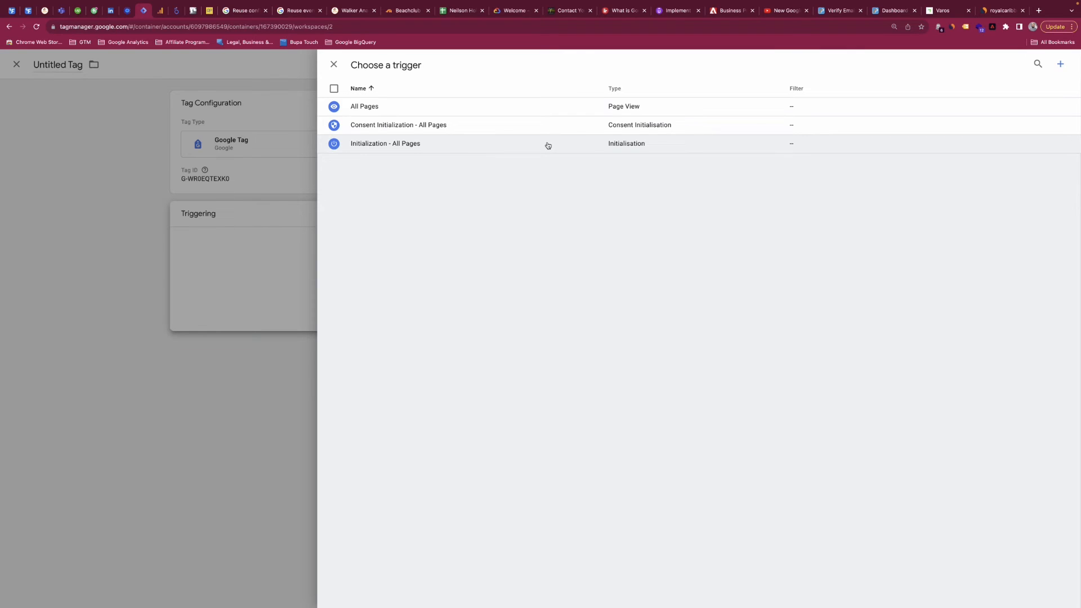
click(503, 148)
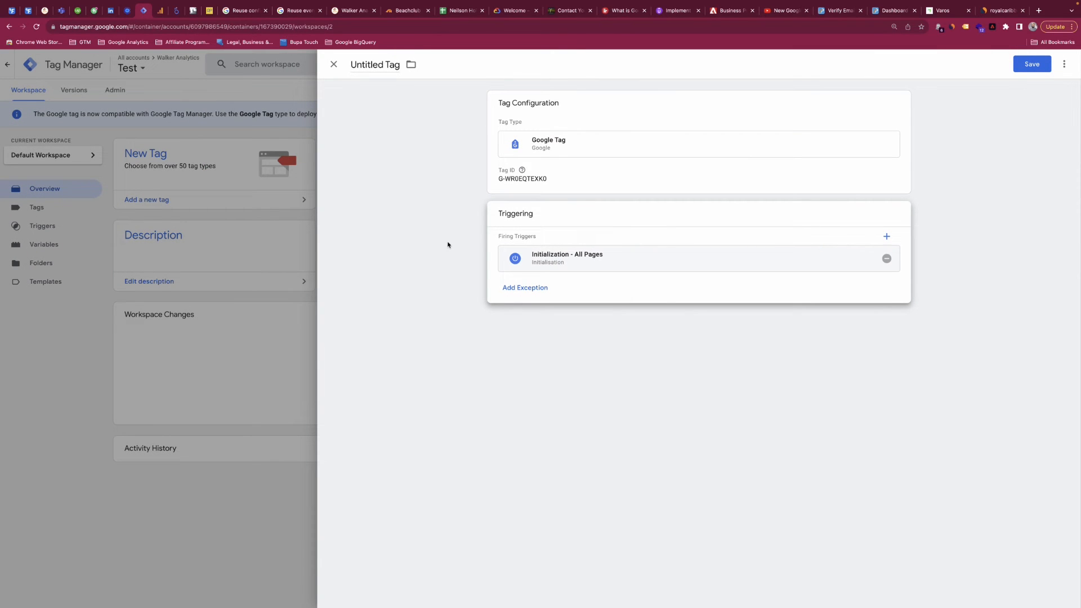
click(379, 64)
text(GTAG - GA4 -)
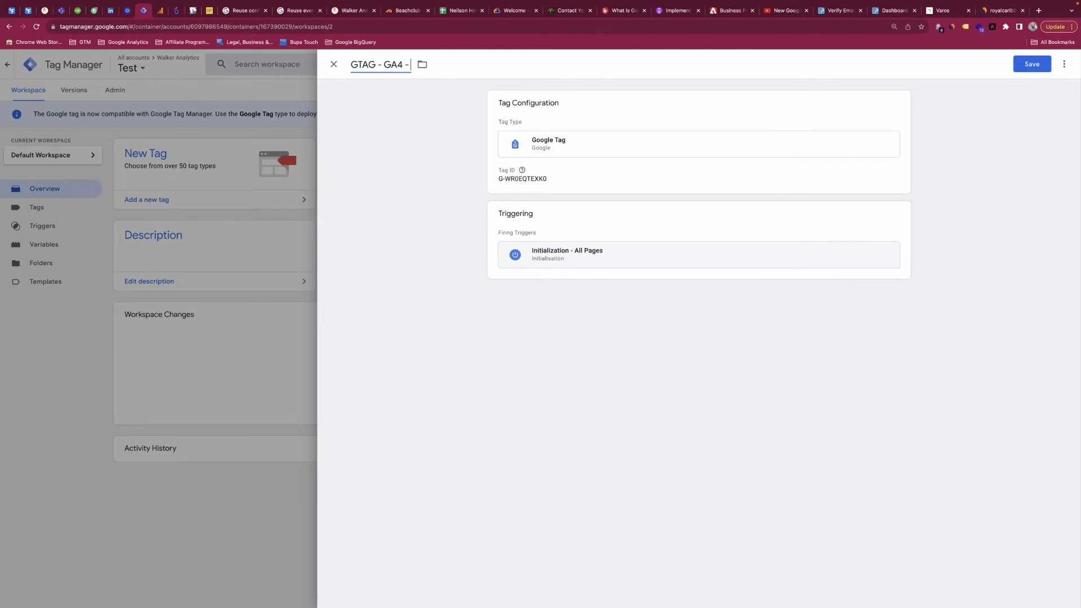
text(G-WR0EQTEXK0)
click(1032, 63)
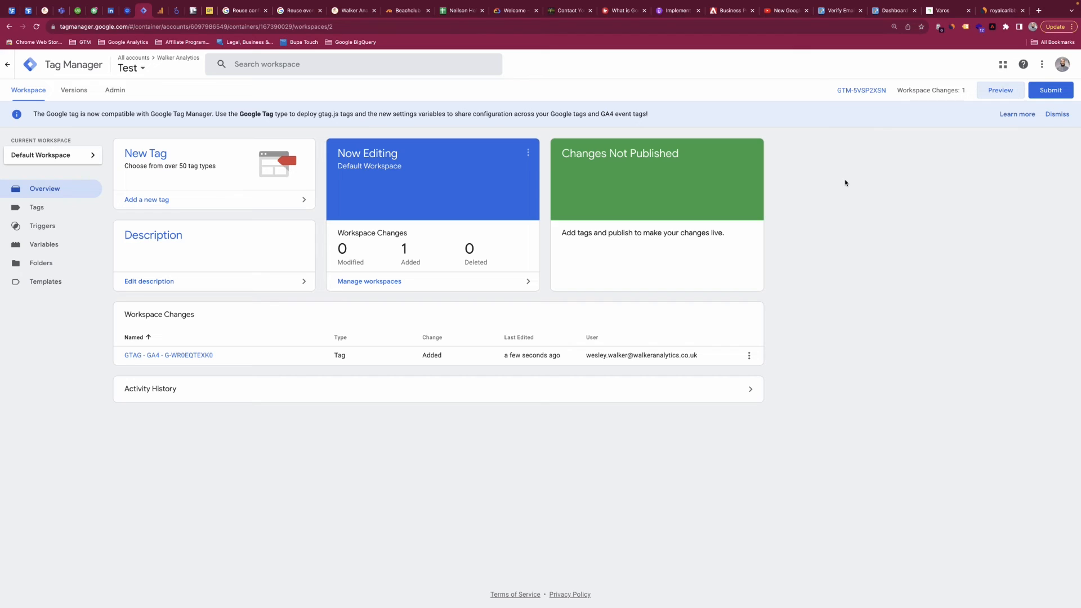
Preview the container on the Walker Analytics website and check the details of the GTAG - GA4 tag in Tag Assistant.
click(996, 90)
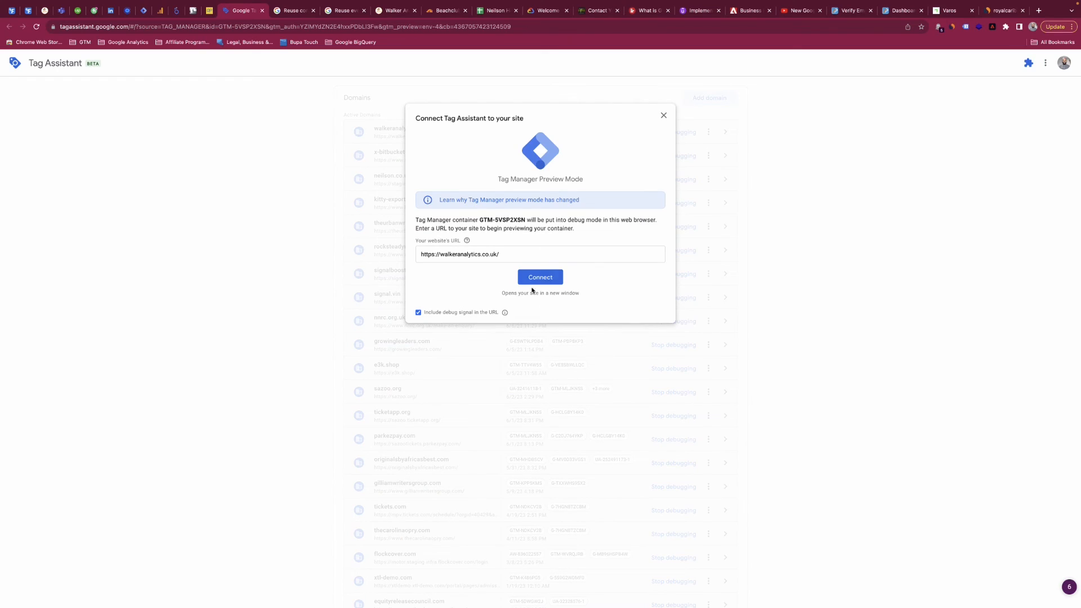
click(536, 278)
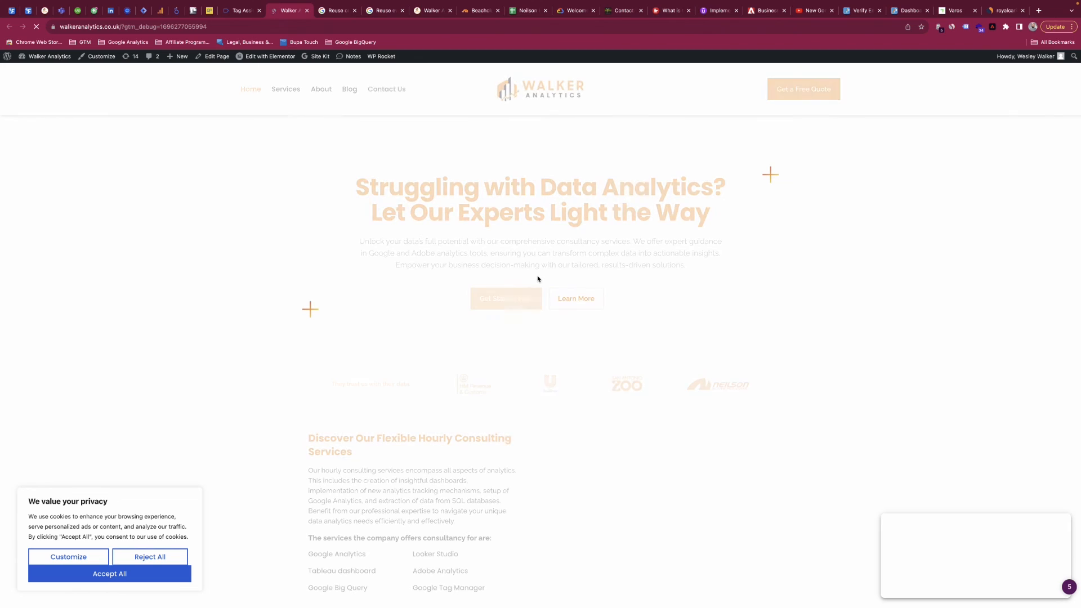
click(237, 13)
click(540, 211)
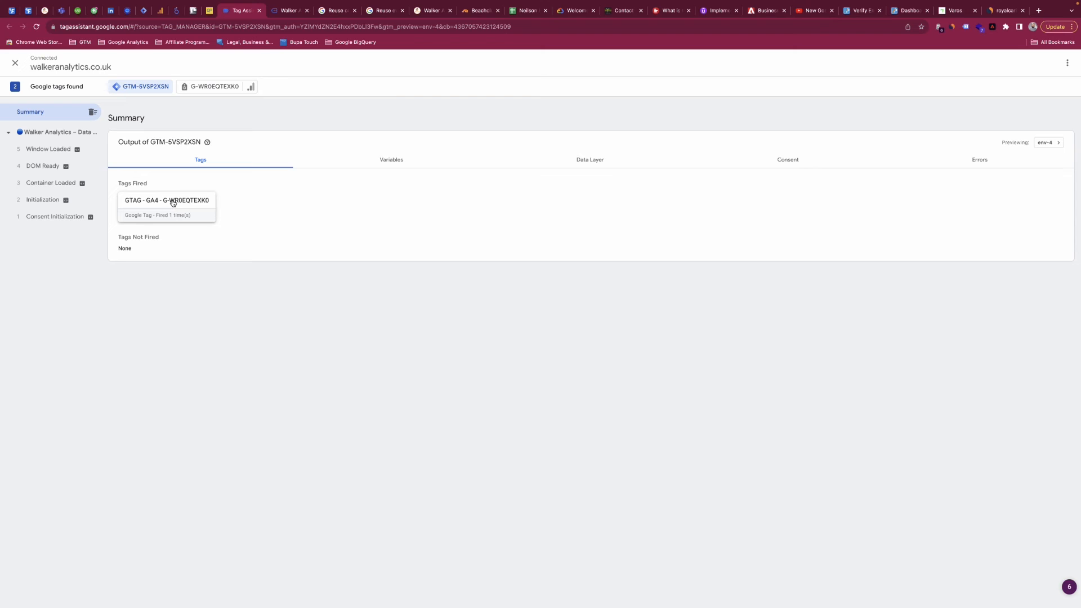
click(158, 213)
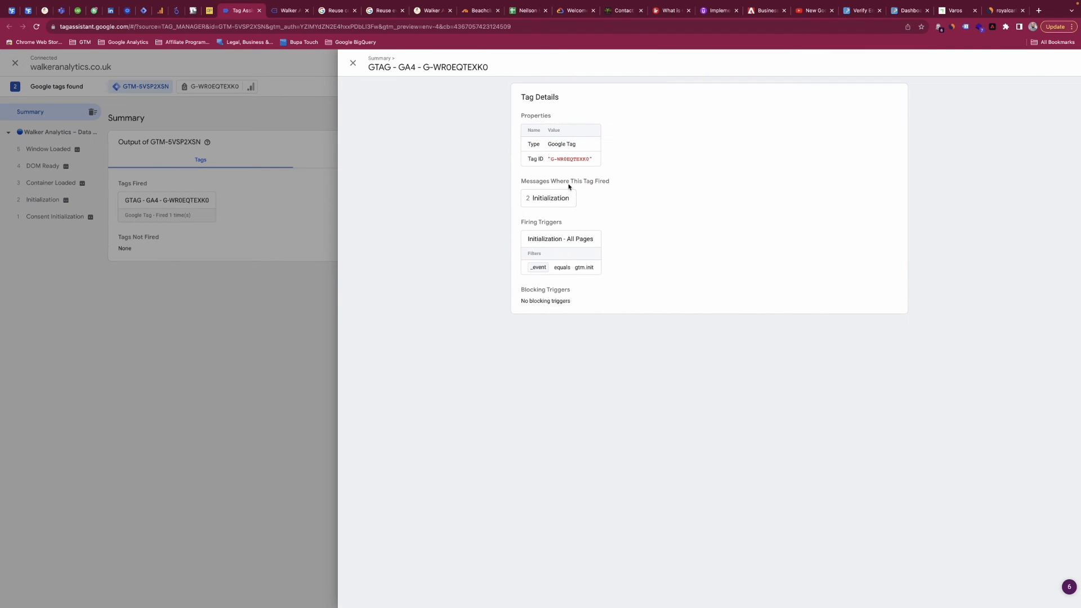
click(272, 251)
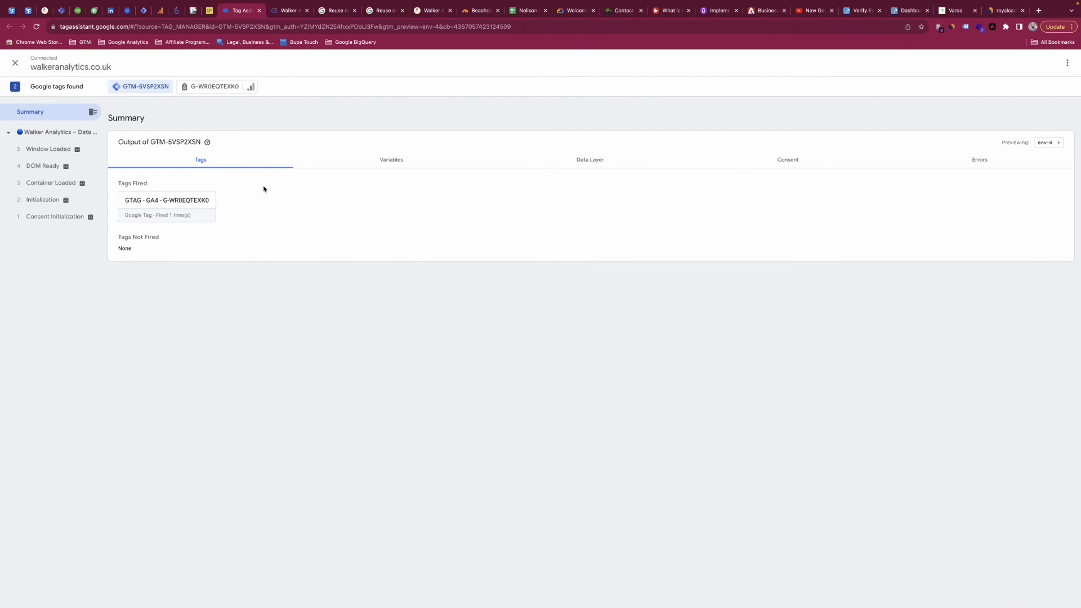
Switch to Google Analytics, leave the web stream details and check the incoming events in the property's DebugView.
click(160, 12)
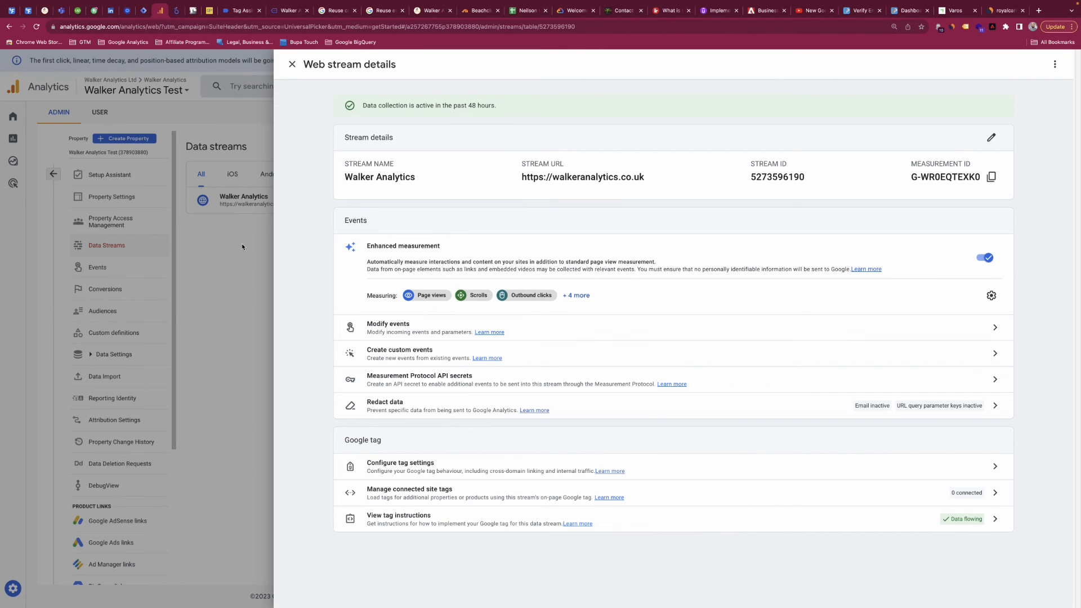
click(243, 230)
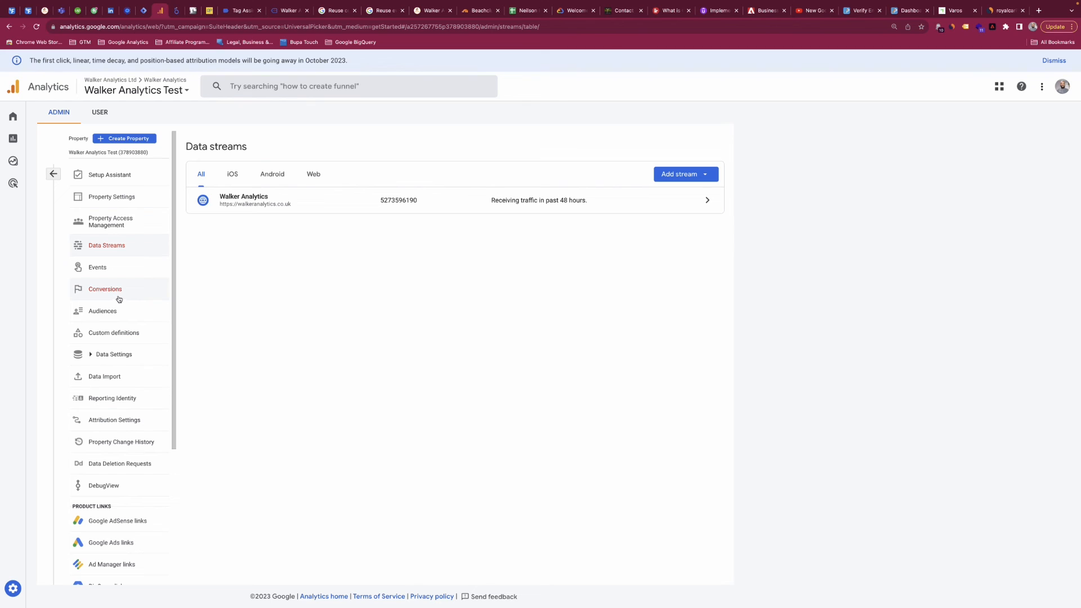
click(104, 486)
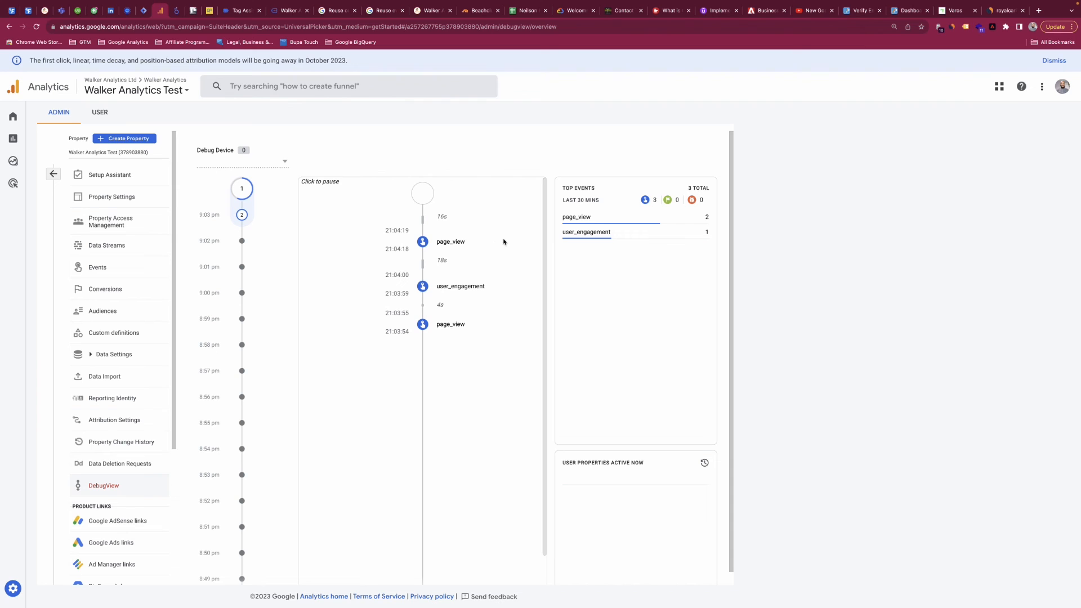
Return to Tag Manager and publish the workspace changes to the Live environment with the version name "New Google Tag".
click(144, 10)
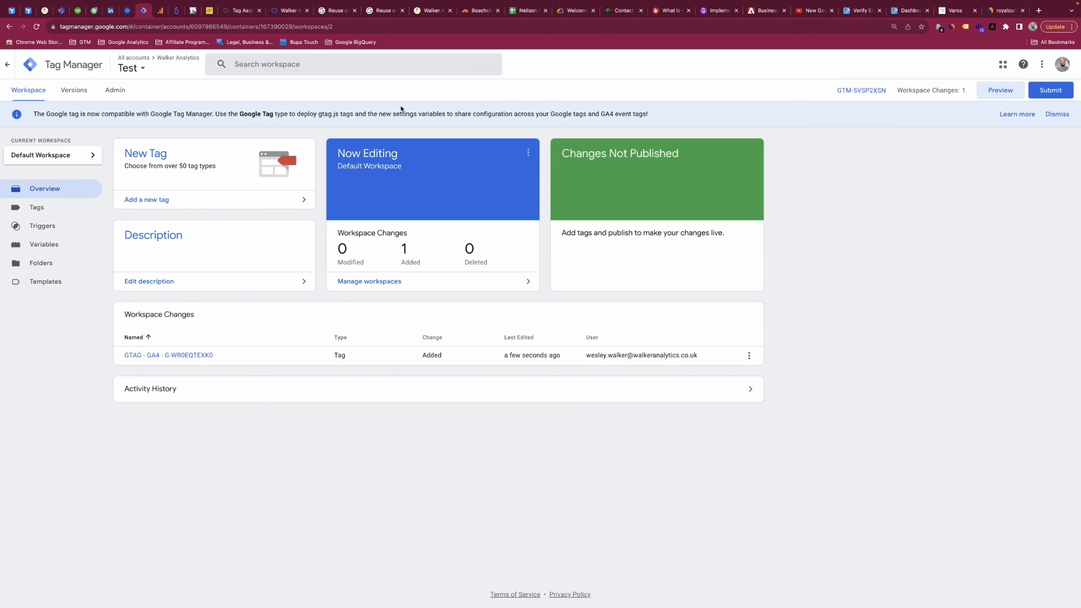
click(1048, 90)
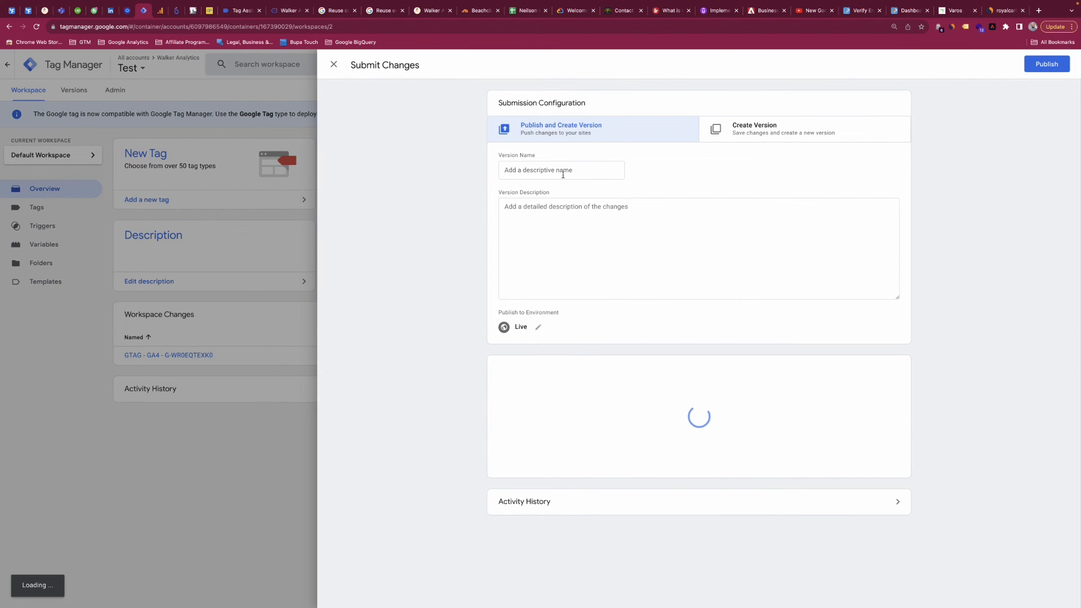
click(559, 176)
text(GT)
key(BackSpace)
key(BackSpace)
text(GT)
key(BackSpace)
key(BackSpace)
text(New Google Tag)
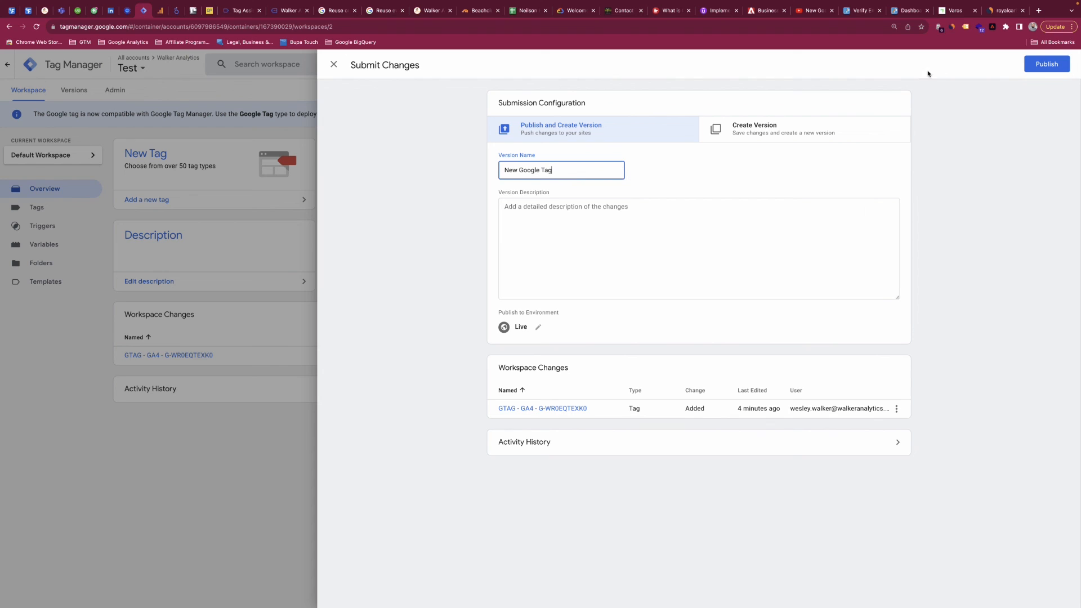
click(1047, 64)
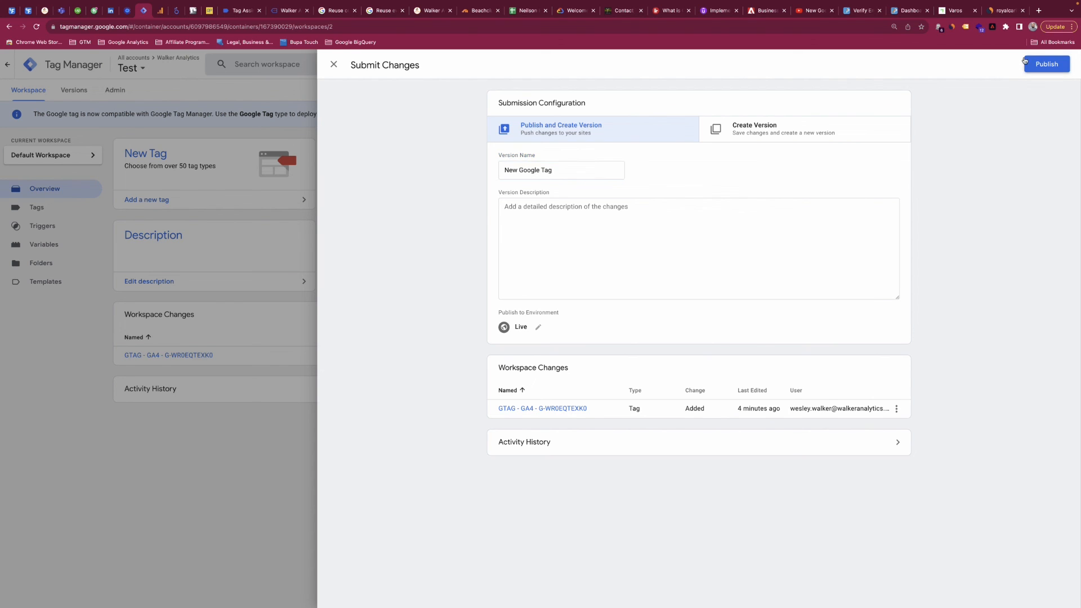